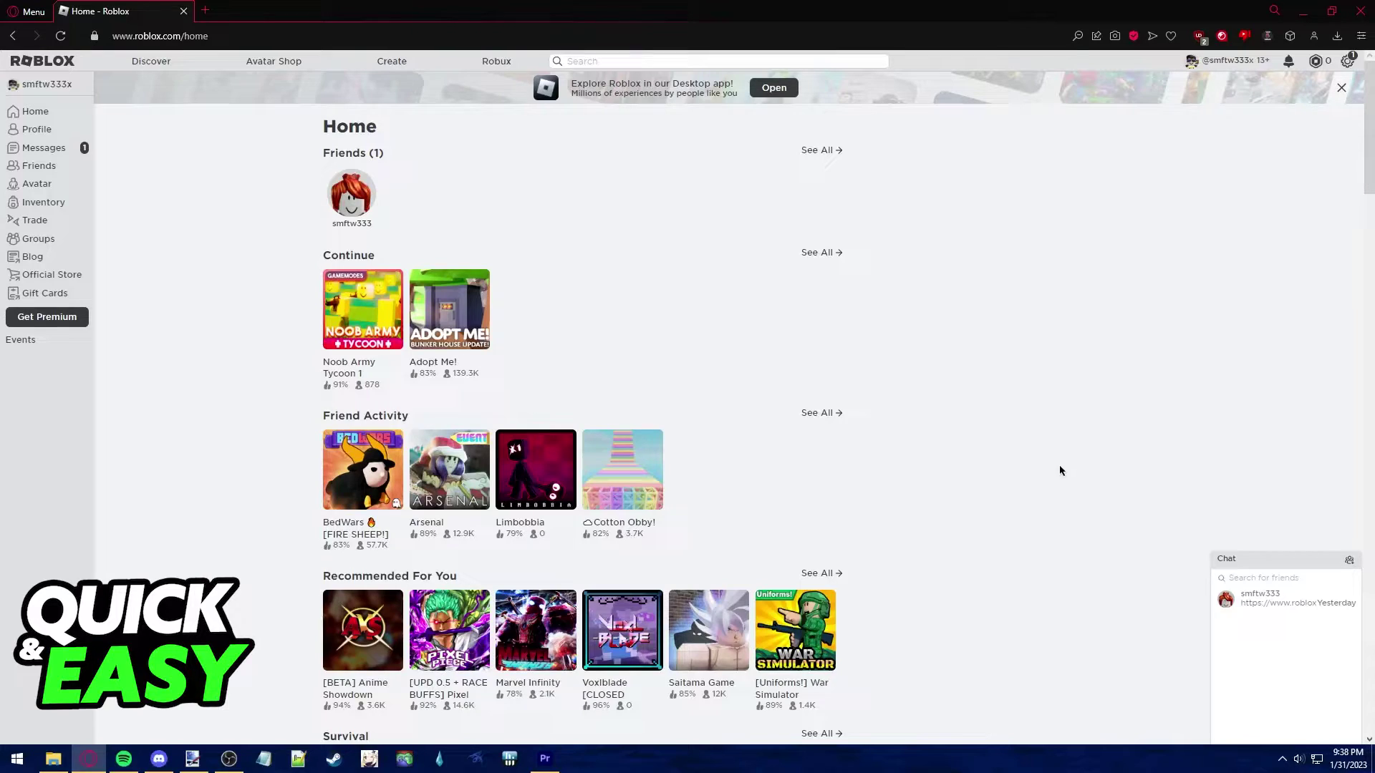
# Open Settings from the gear menu to view Account Info, including birthday and age verification
pyautogui.click(1349, 63)
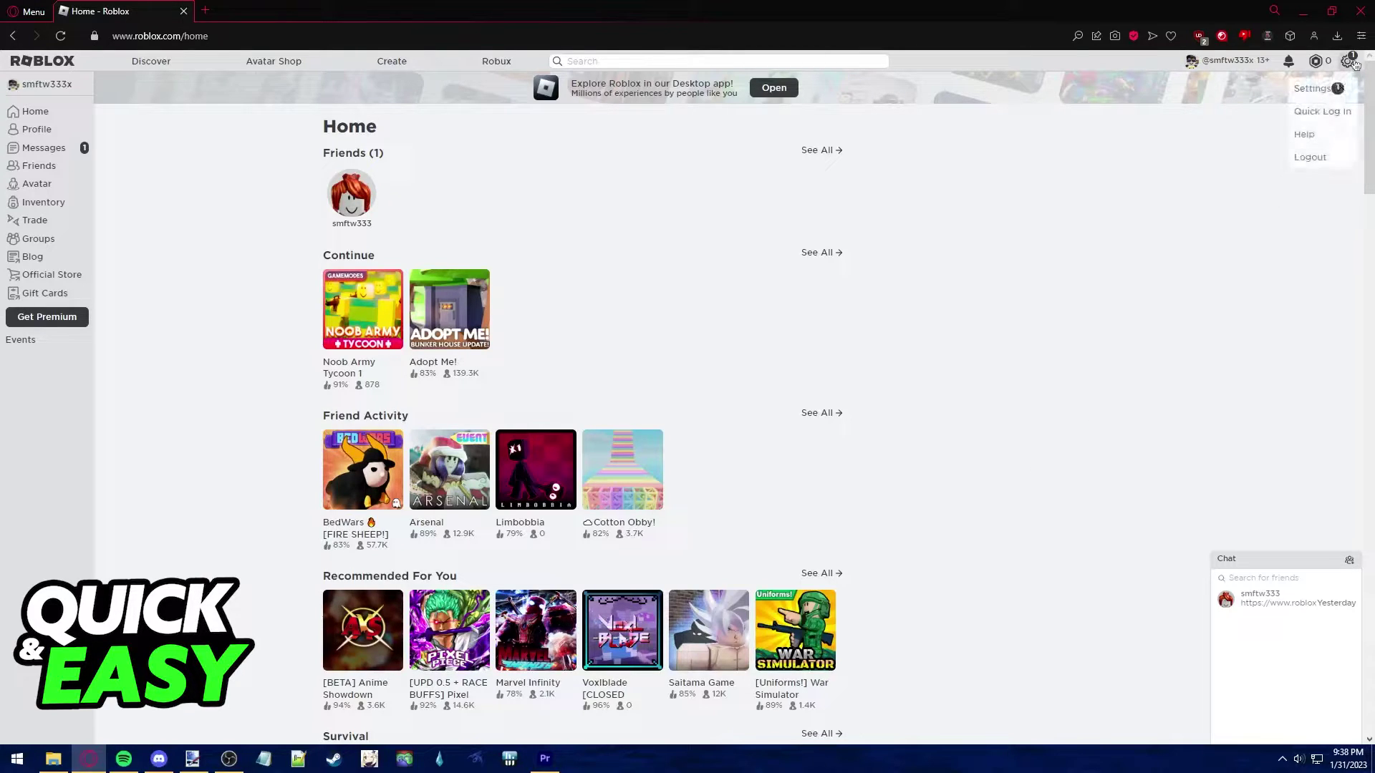
pyautogui.click(1313, 89)
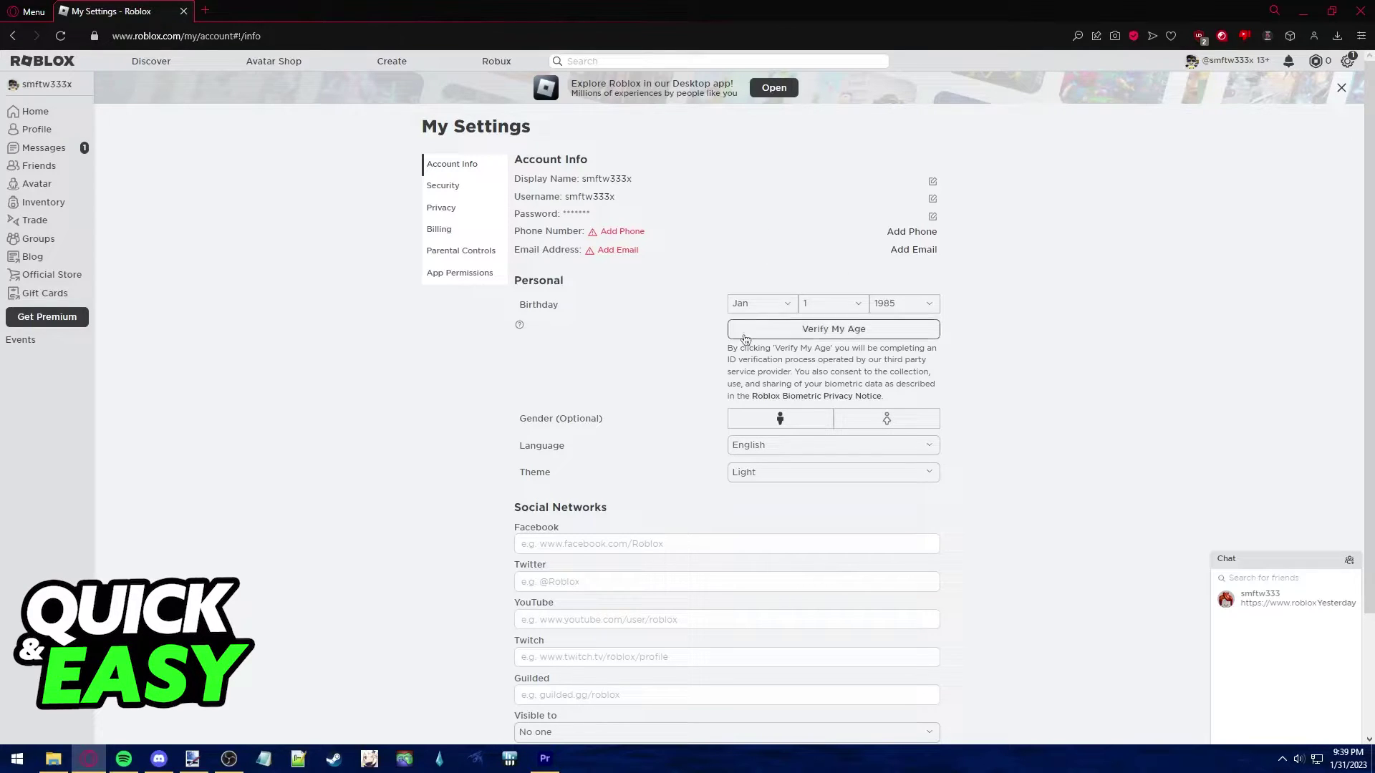
# Open Parental Controls and review the disabled Parent PIN and 13+ allowed experiences
pyautogui.click(440, 254)
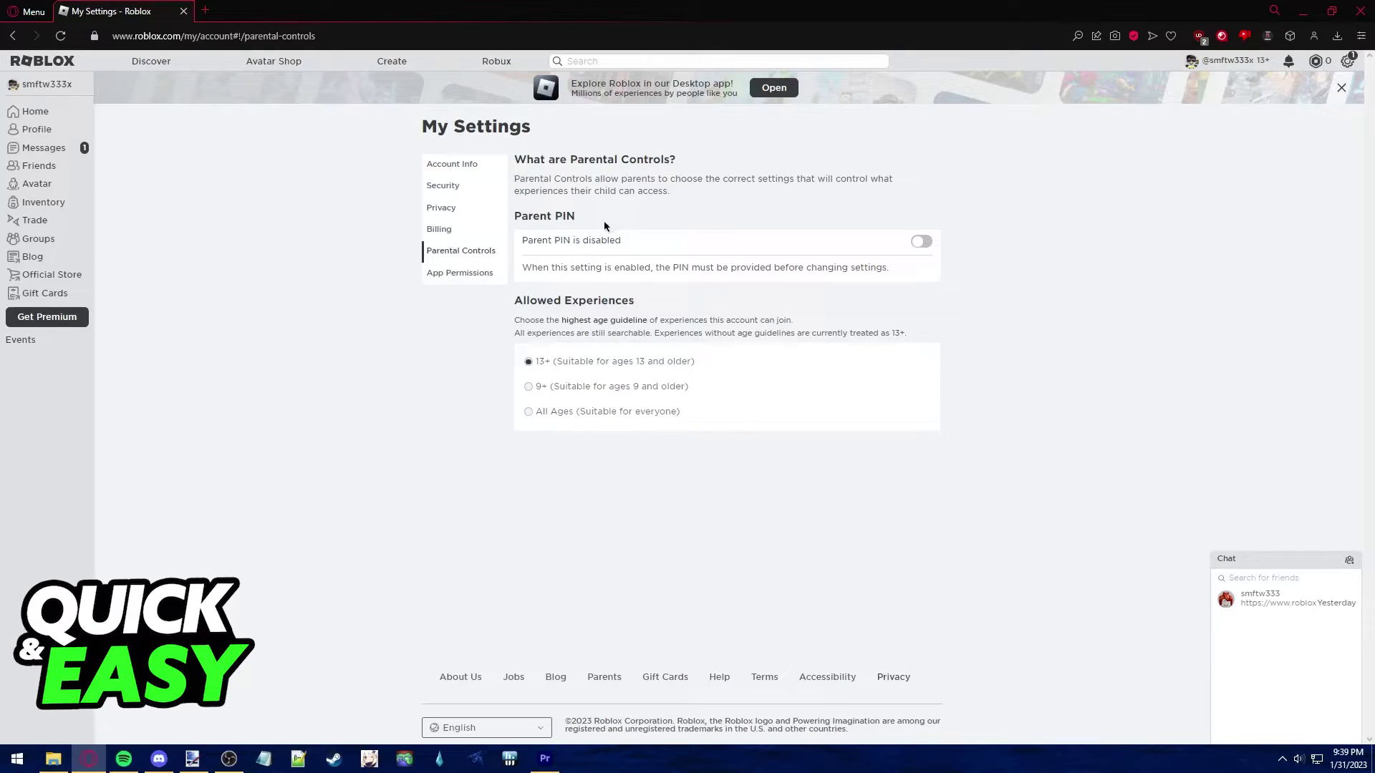
pyautogui.moveTo(570, 217); pyautogui.dragTo(531, 217)
pyautogui.click(530, 216)
# Pass through Security to Privacy and inspect the greyed-out Chat Filtering Level at 13+ Filtering
pyautogui.click(443, 188)
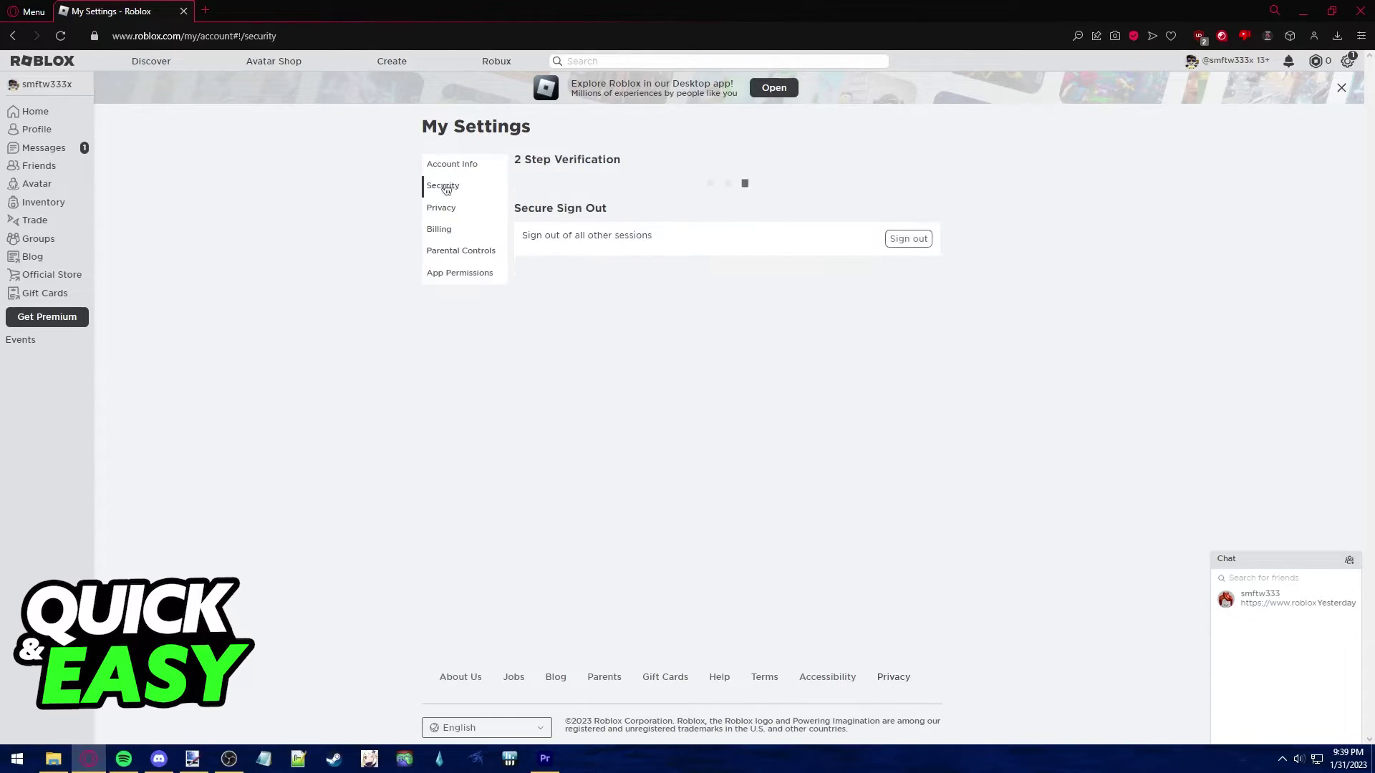
pyautogui.click(435, 207)
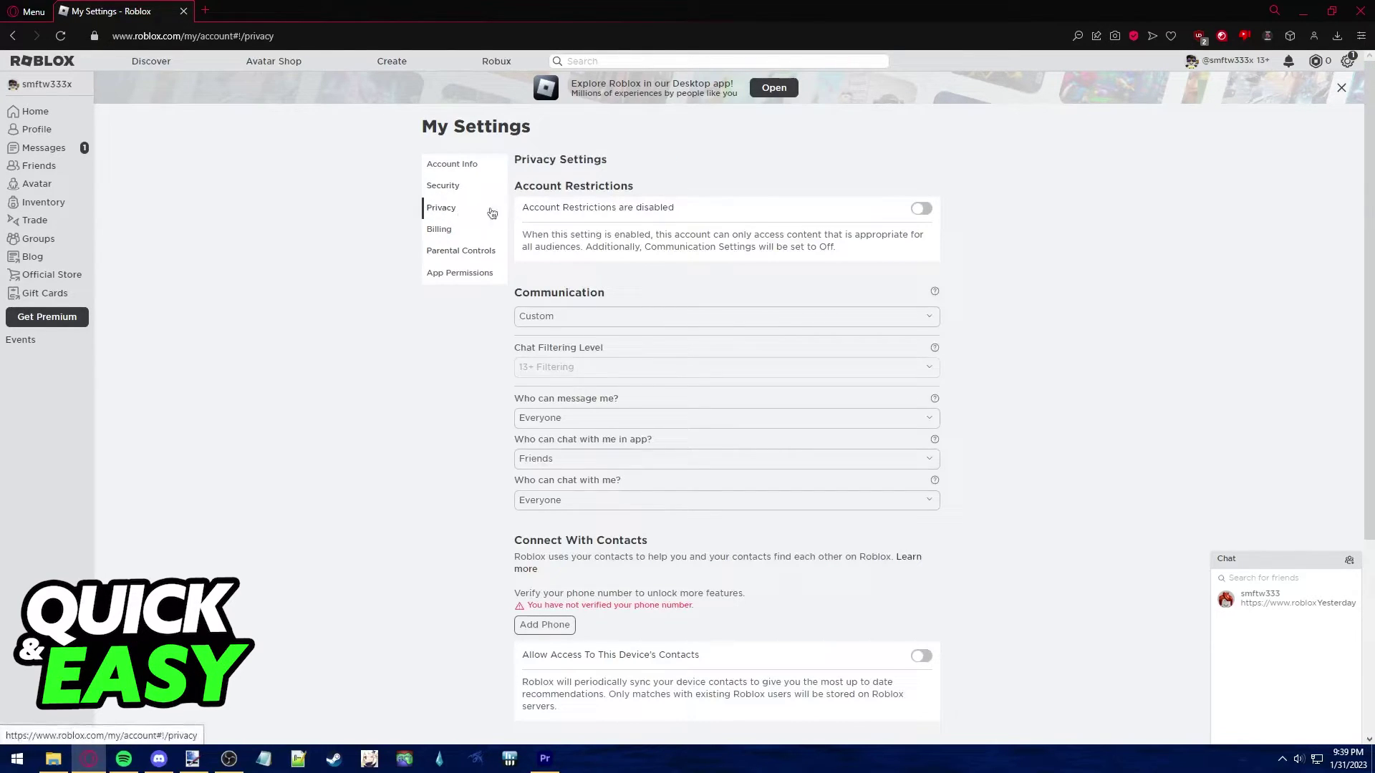
pyautogui.moveTo(507, 350); pyautogui.dragTo(631, 352)
pyautogui.click(630, 349)
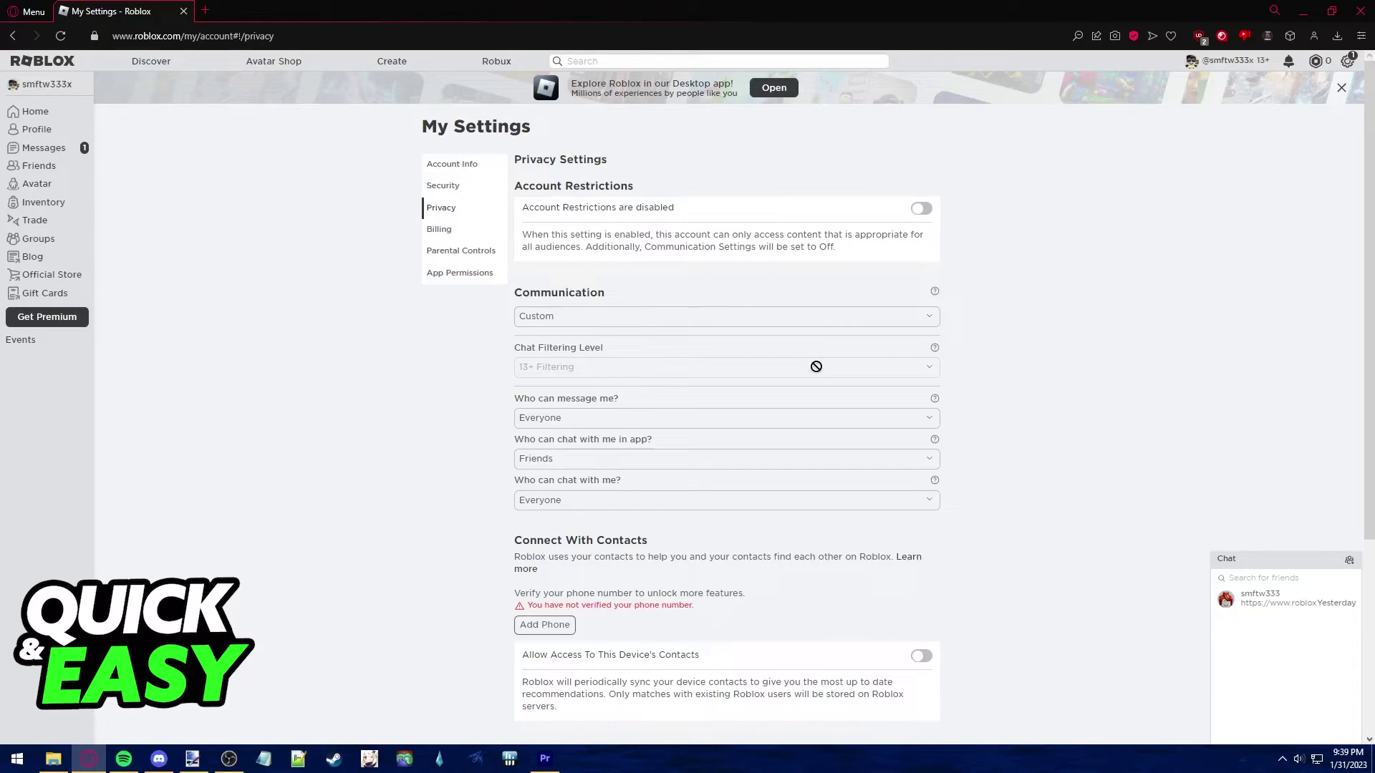
# Revisit Account Info and Parental Controls, then return to Privacy's Chat Filtering Level
pyautogui.click(451, 165)
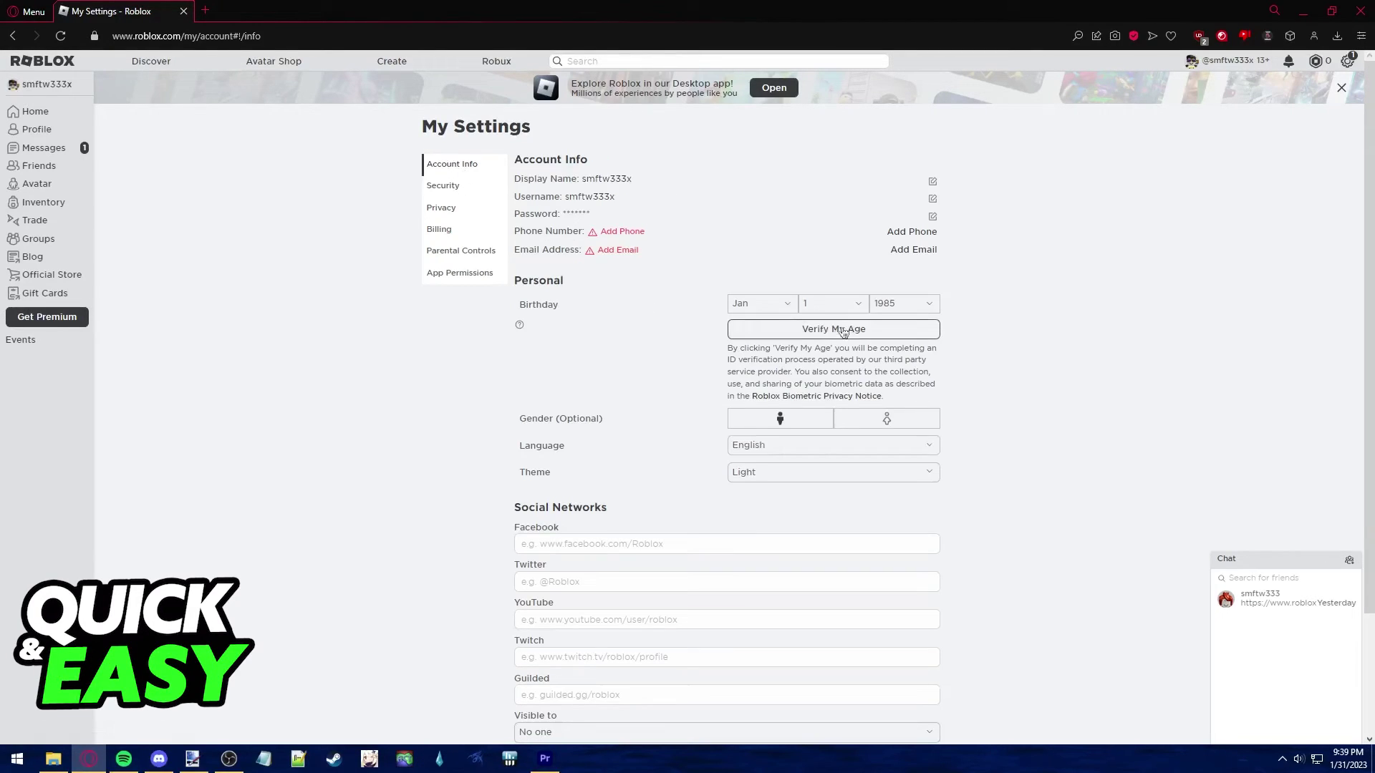
pyautogui.click(476, 255)
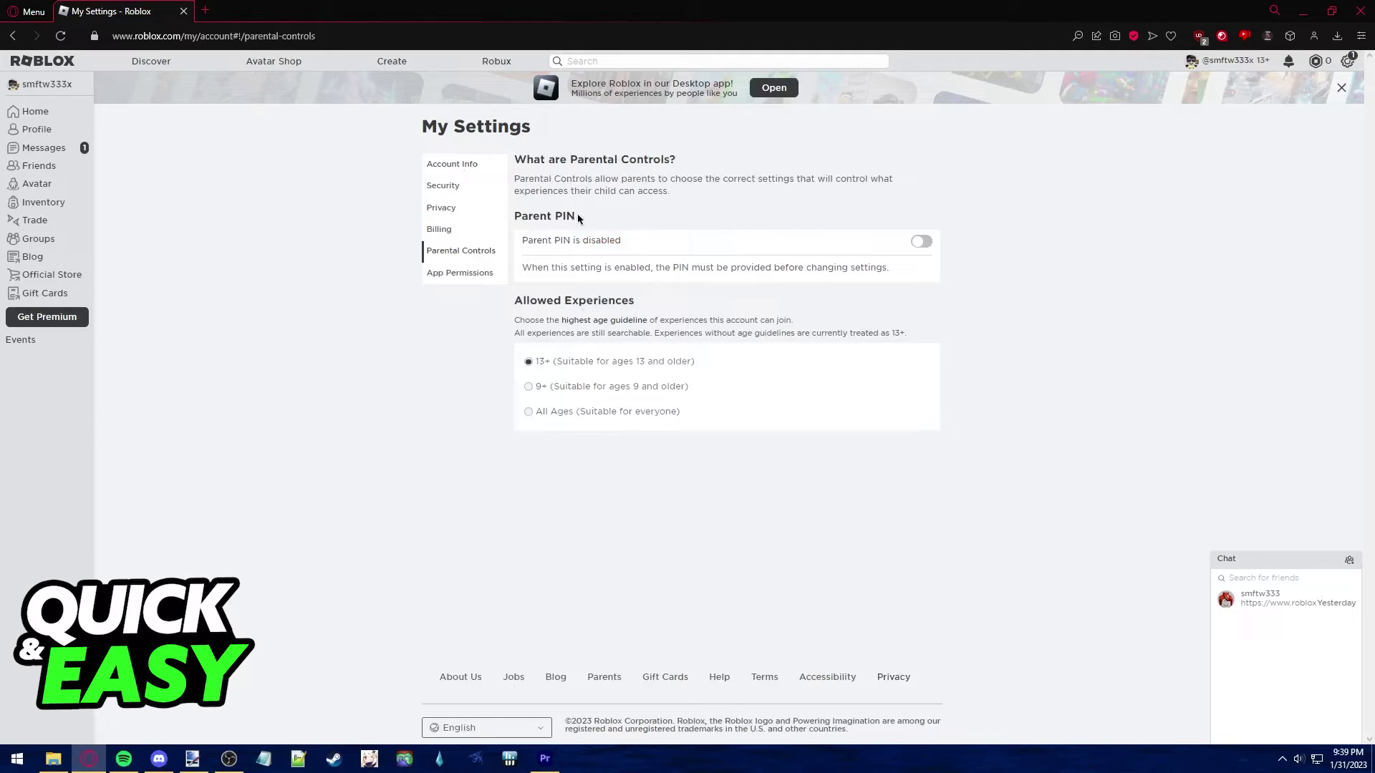
pyautogui.moveTo(576, 215); pyautogui.dragTo(522, 214)
pyautogui.click(523, 216)
pyautogui.click(460, 208)
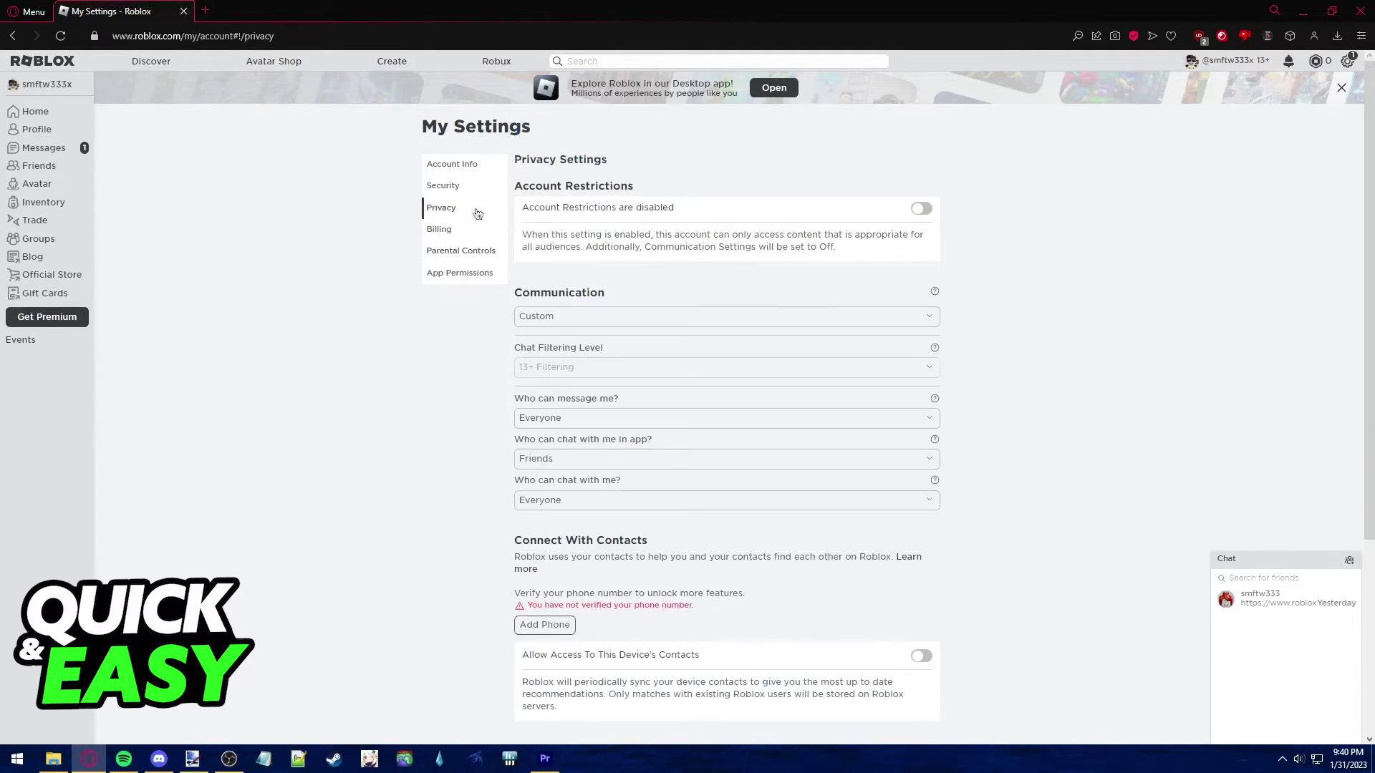